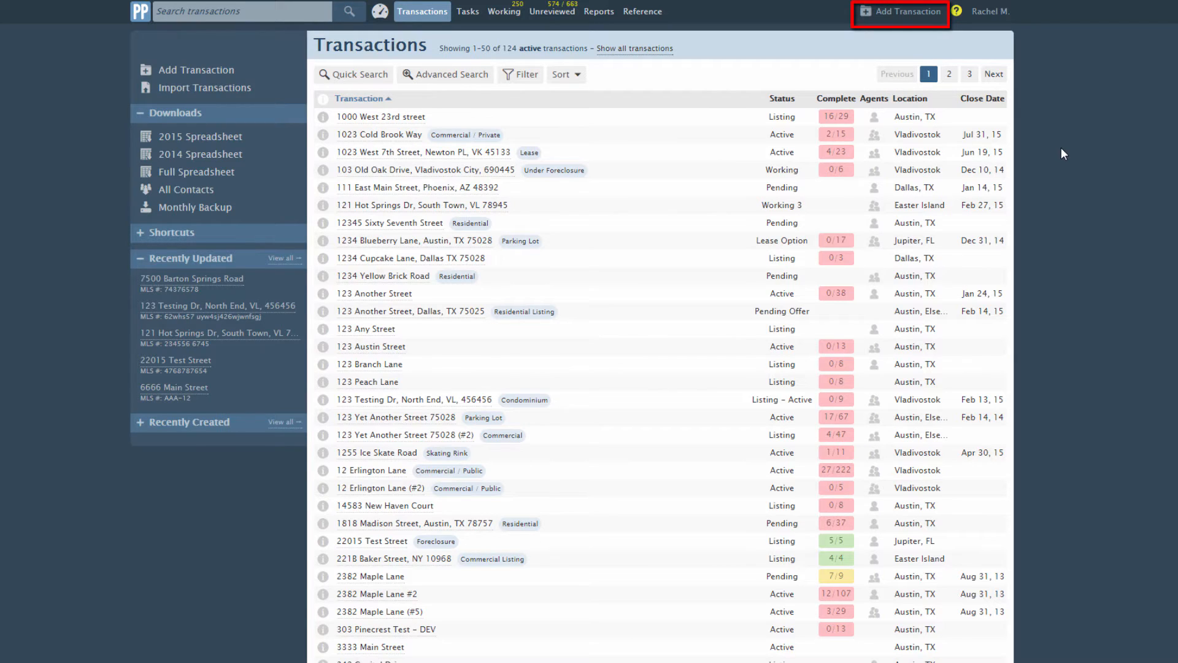
# - Start a new transaction from the Transactions page with Add Transaction
pyautogui.click(915, 13)
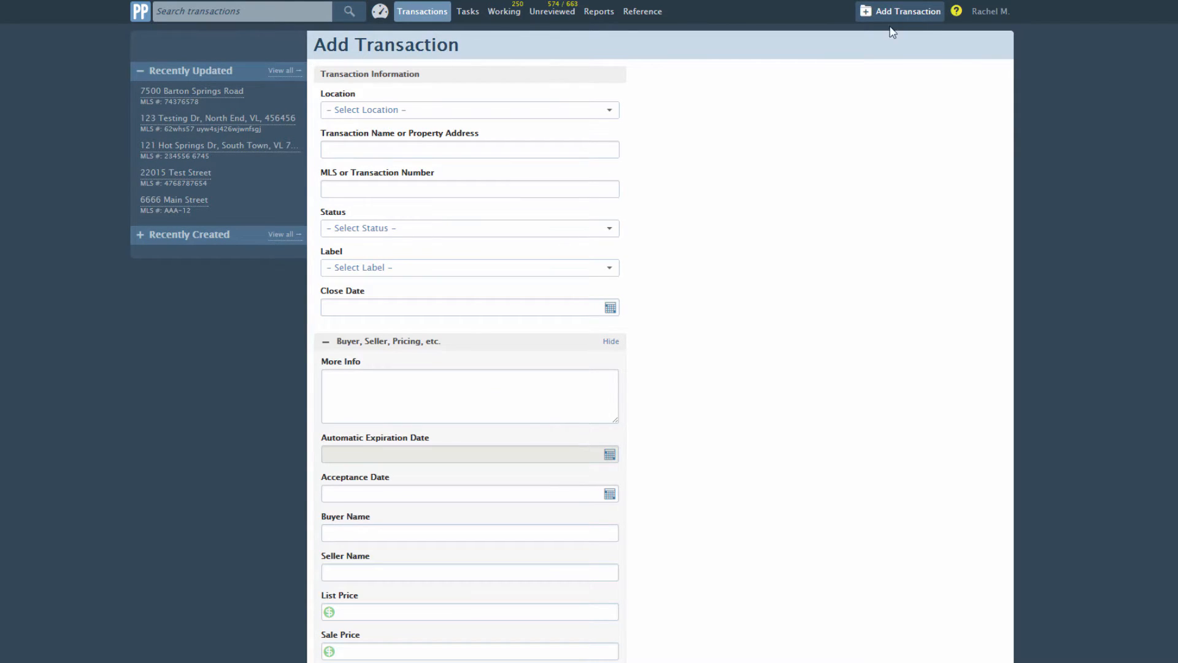
# - Set location Dallas, TX, address '1234 Broadway Blvd' and MLS number 1234567BC
pyautogui.click(444, 115)
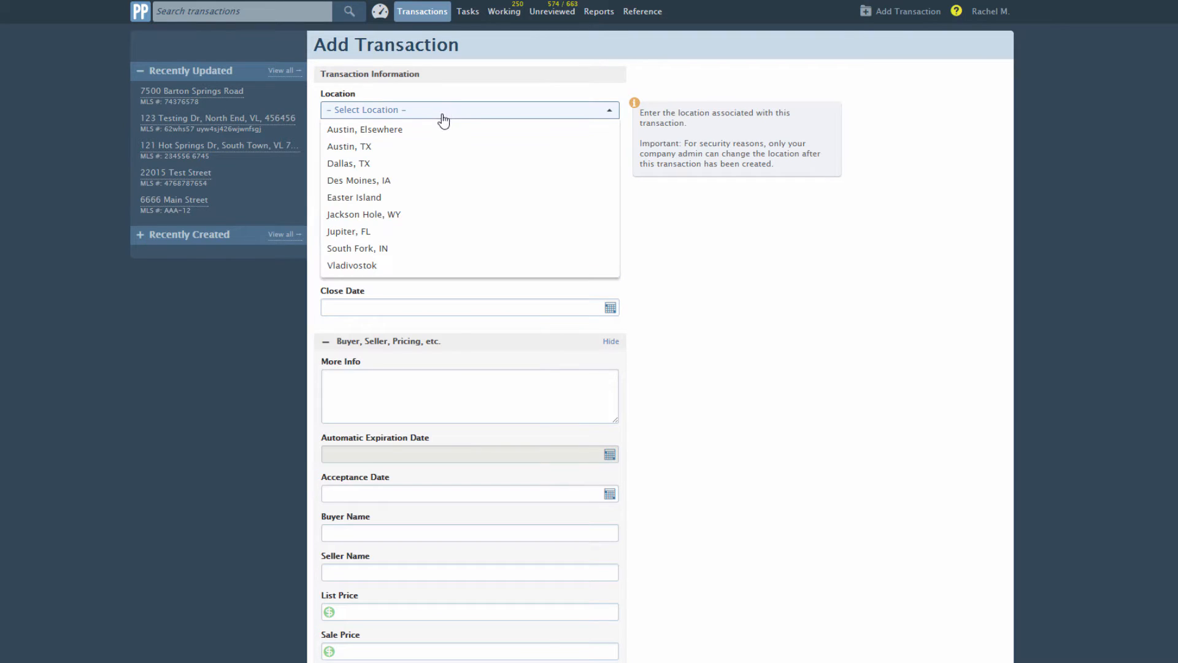
pyautogui.click(421, 163)
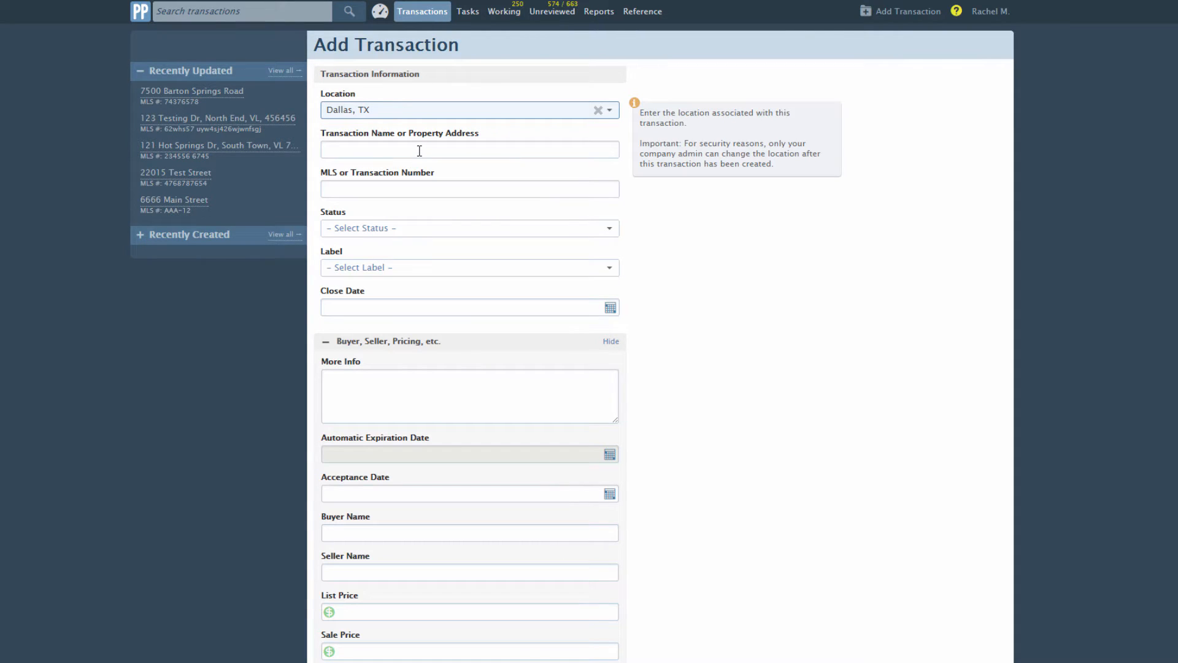
pyautogui.click(420, 151)
pyautogui.write('12')
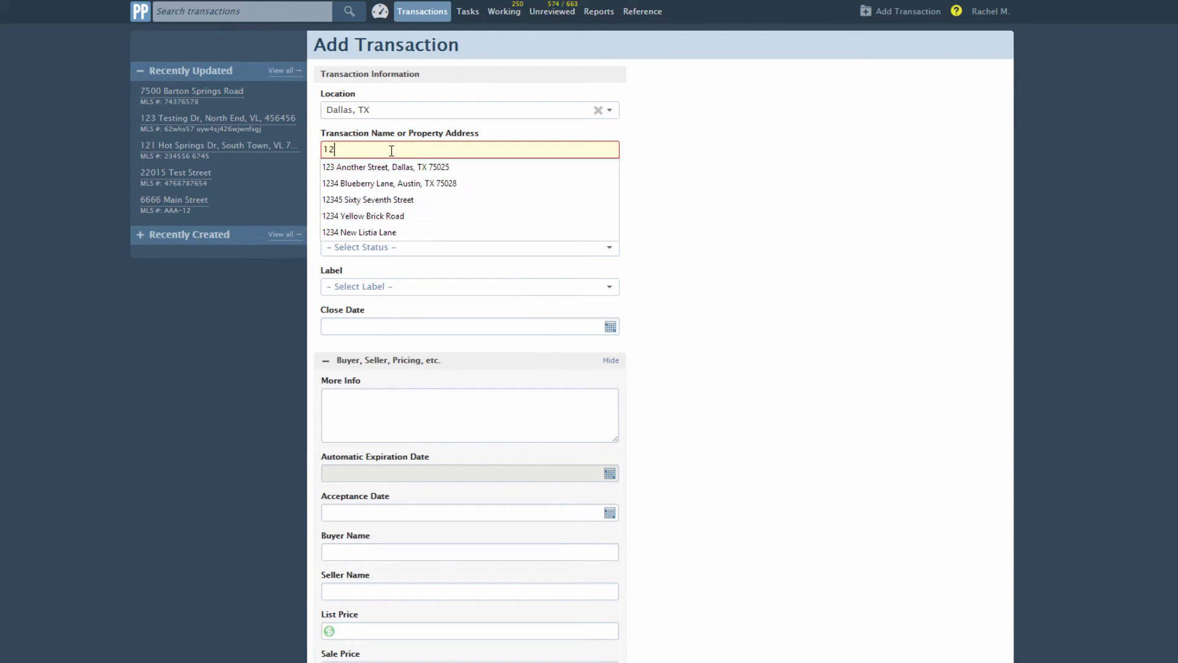
pyautogui.write('34 Broadway Blvd')
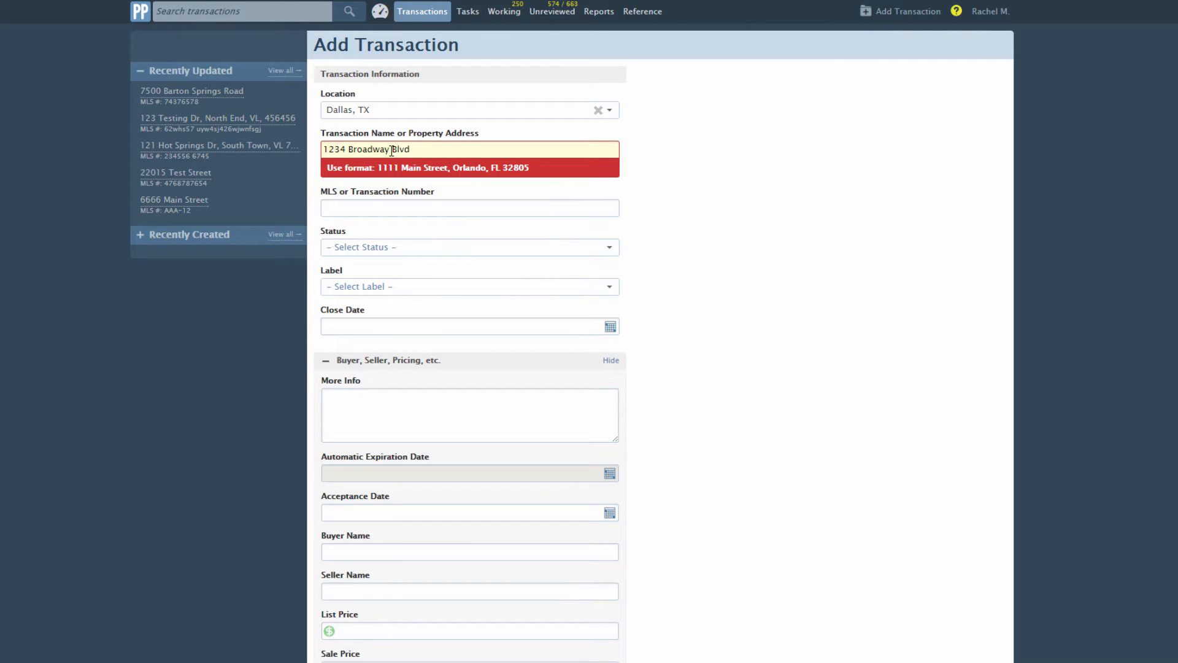
pyautogui.click(380, 207)
pyautogui.write('123456')
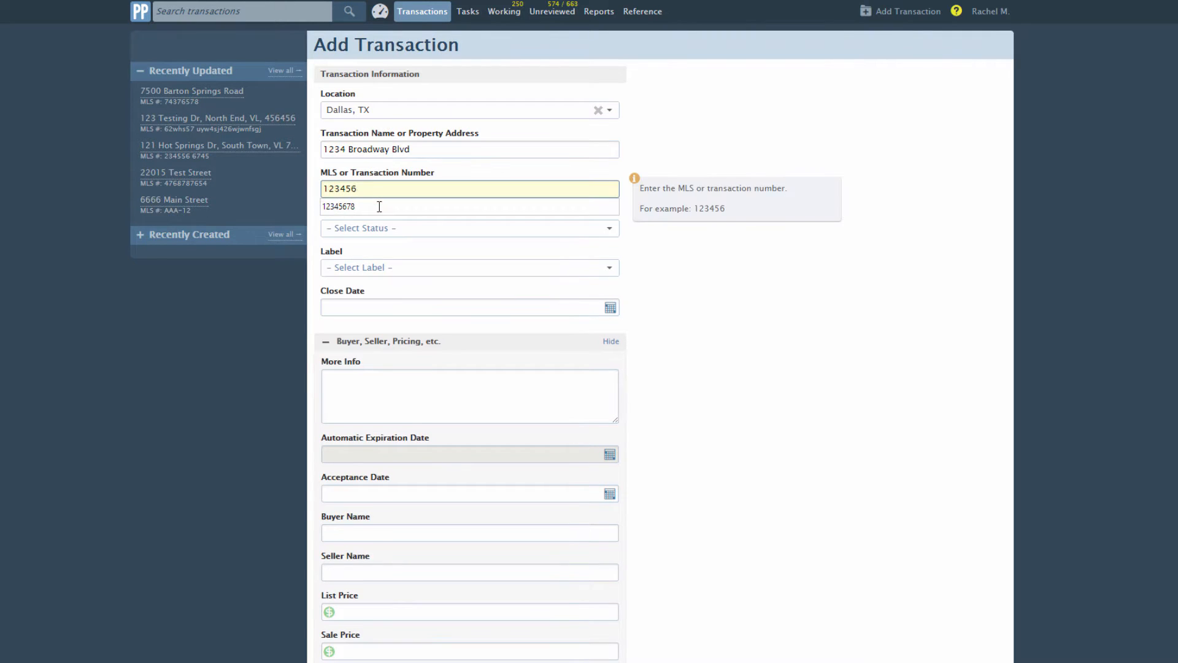
pyautogui.write('7BC')
# - Set status and label to Listing and the close date to 4/30/2015
pyautogui.click(431, 227)
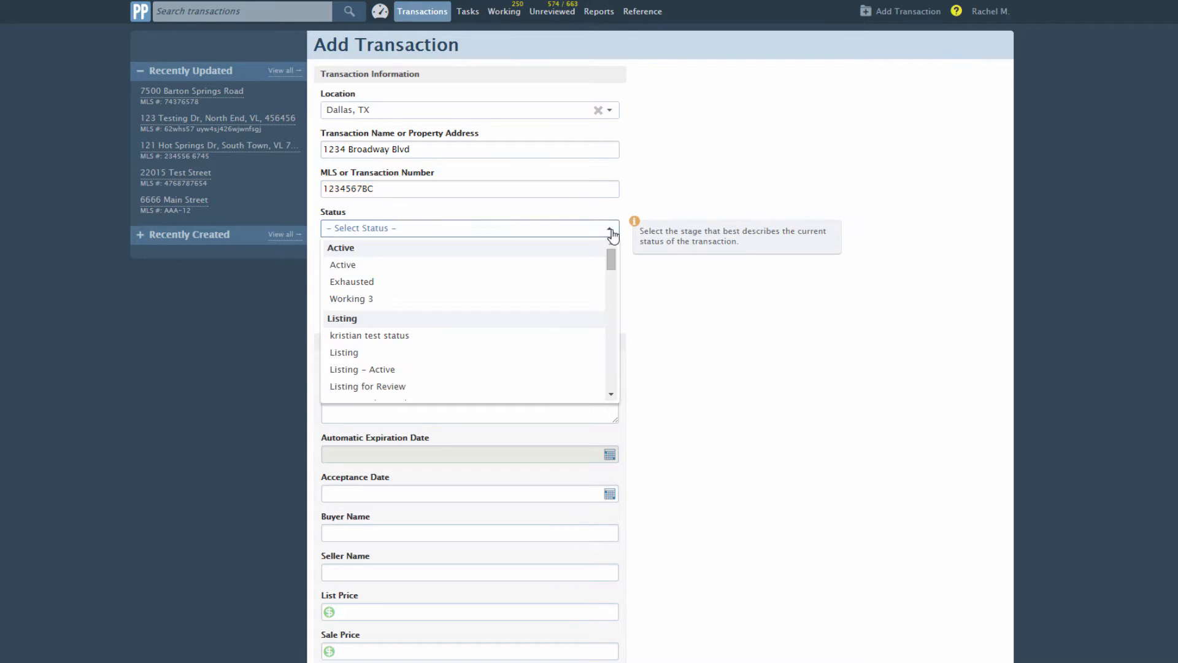
pyautogui.click(539, 350)
pyautogui.click(552, 267)
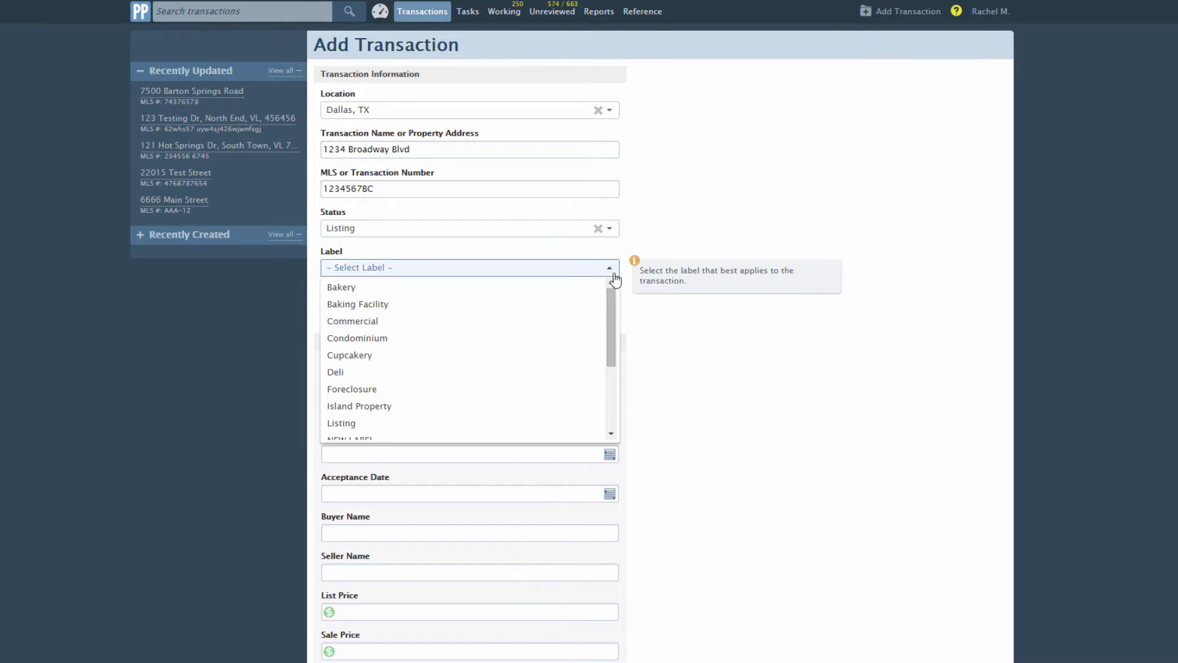
pyautogui.click(565, 419)
pyautogui.click(600, 308)
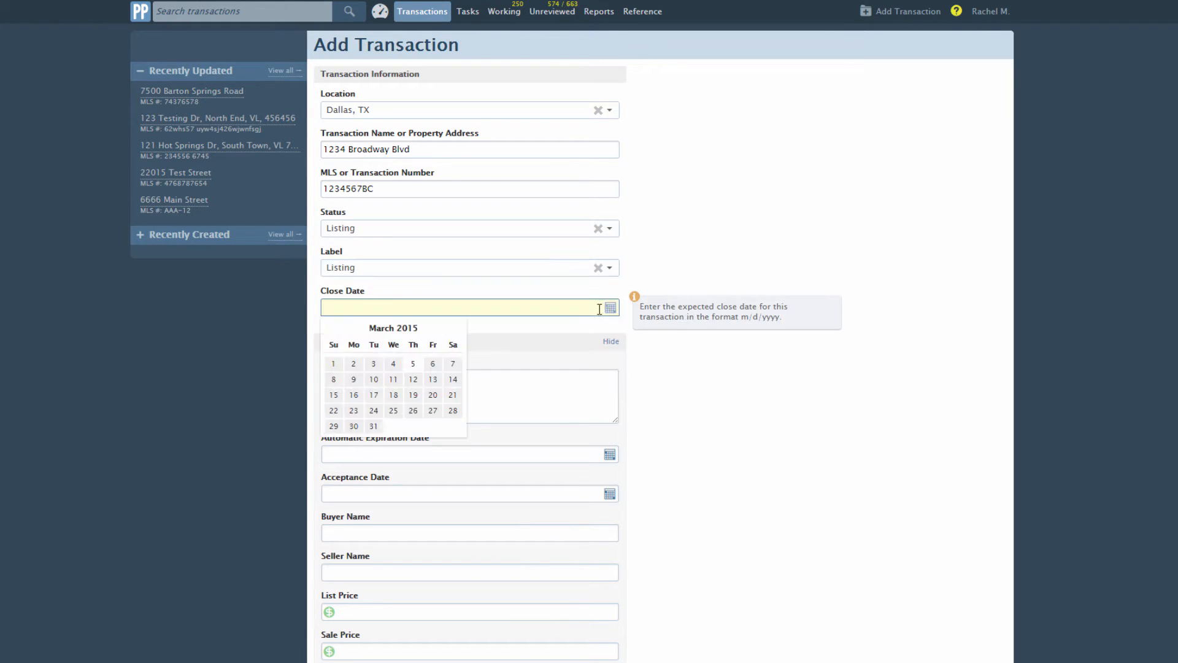
pyautogui.click(457, 329)
pyautogui.click(413, 426)
# - Write a More Info note naming who referred the client
pyautogui.click(515, 405)
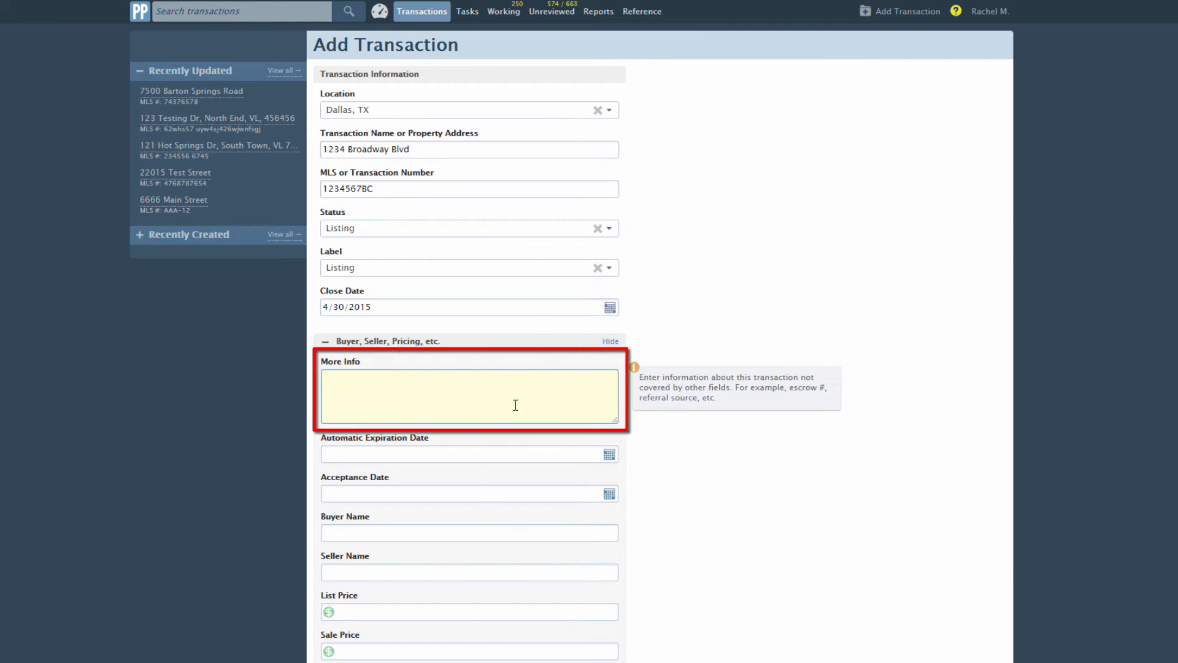
pyautogui.write('Referred by')
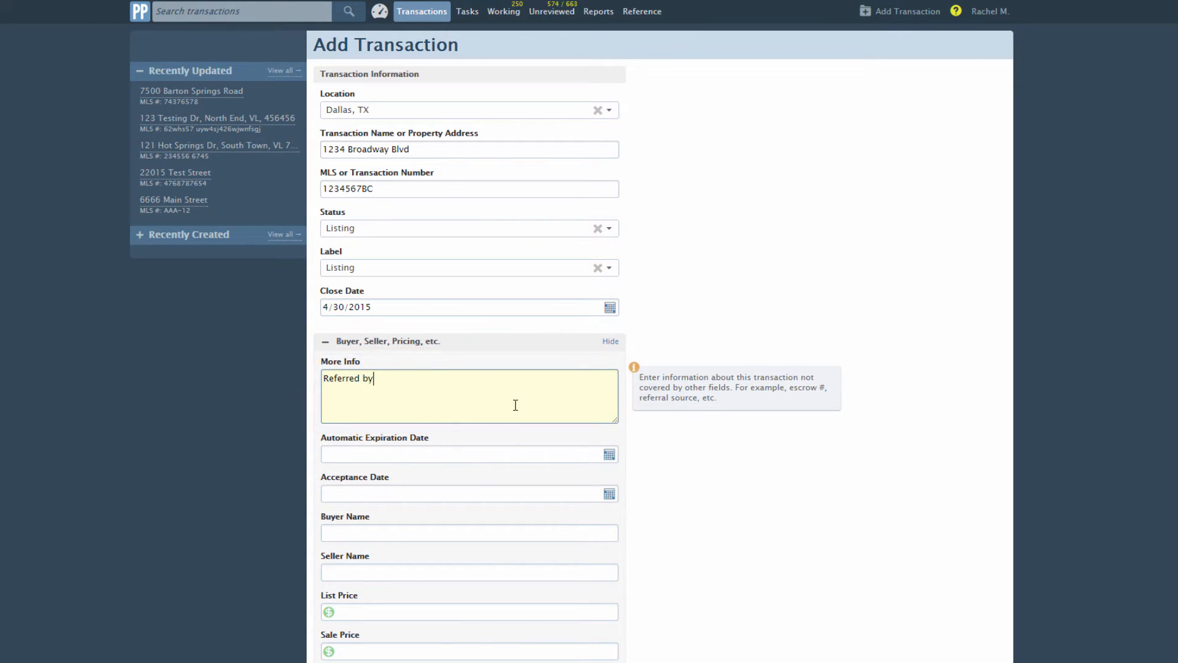
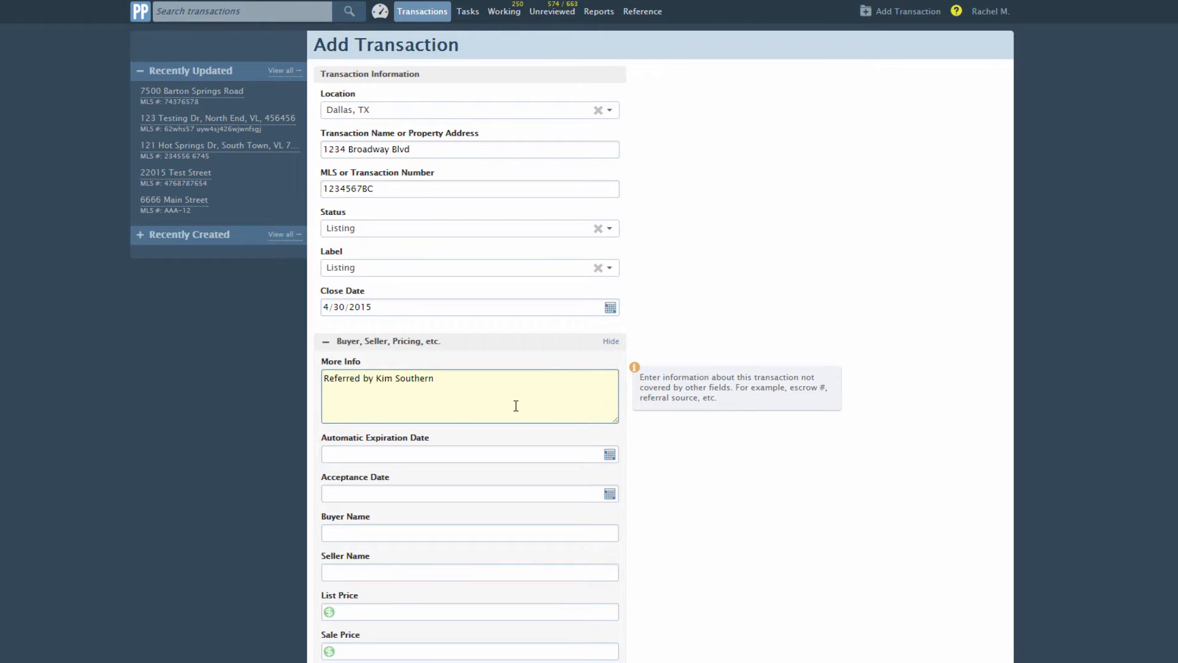
pyautogui.click(610, 456)
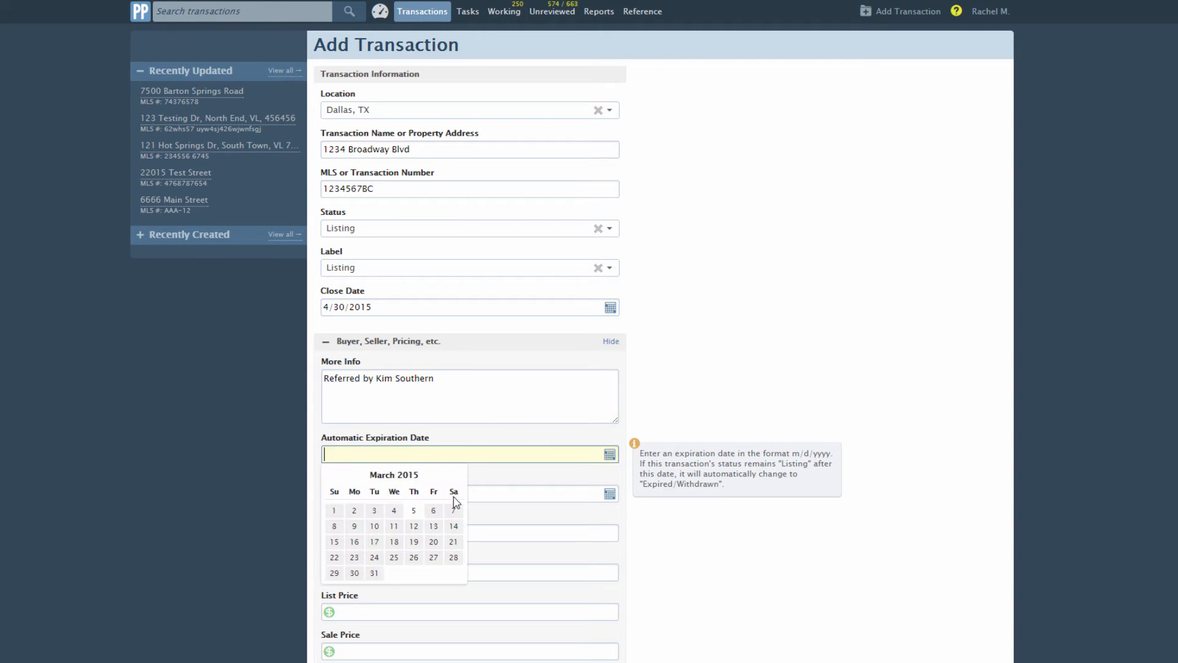
# - Set the expiration date to 5/1/2015
pyautogui.click(454, 475)
pyautogui.click(454, 475)
pyautogui.click(433, 511)
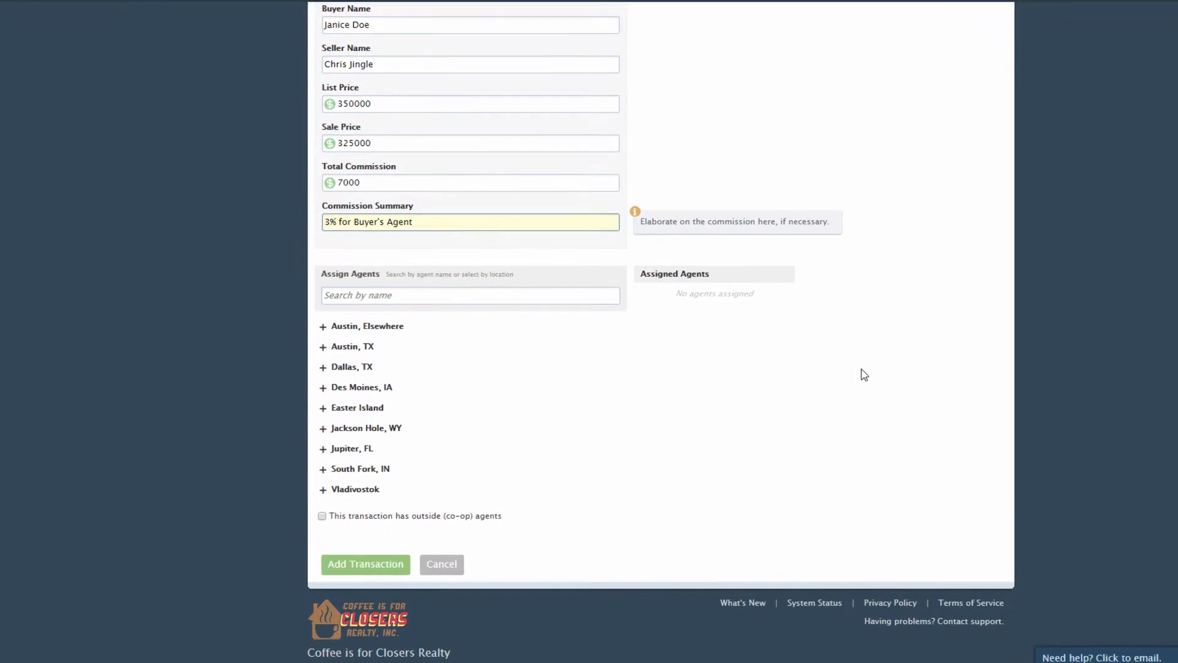
# - Assign a Dallas, TX agent as listing agent, leaving no selling agent selected
pyautogui.scroll(-2, 803, 349)
pyautogui.click(326, 289)
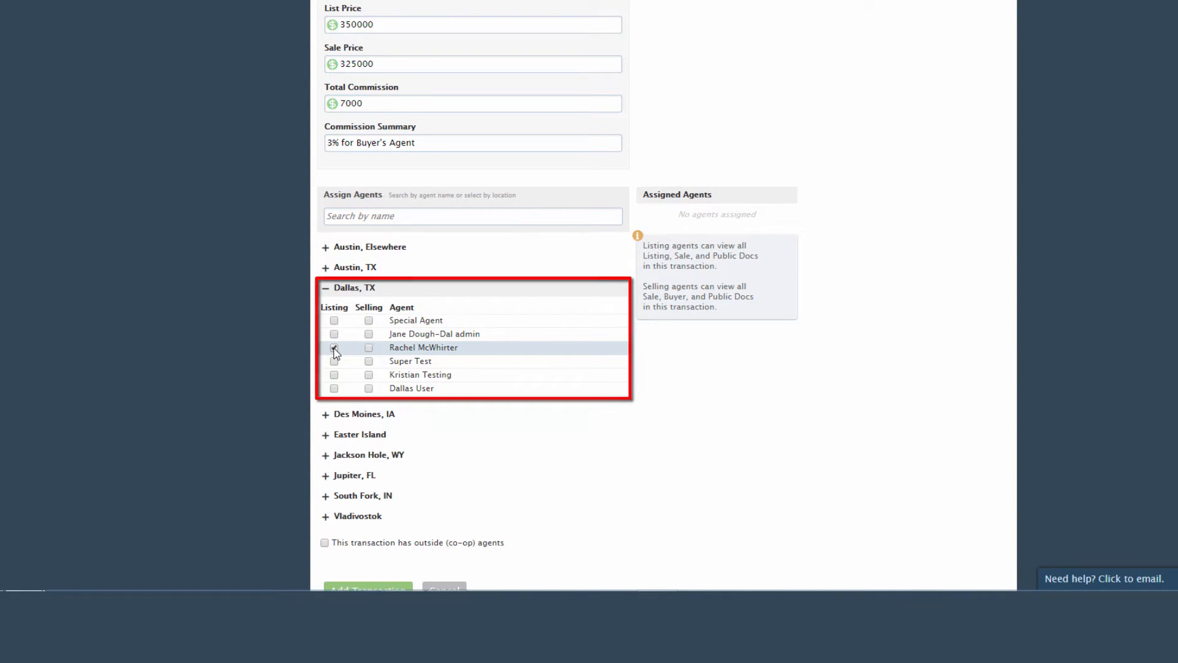
pyautogui.click(334, 348)
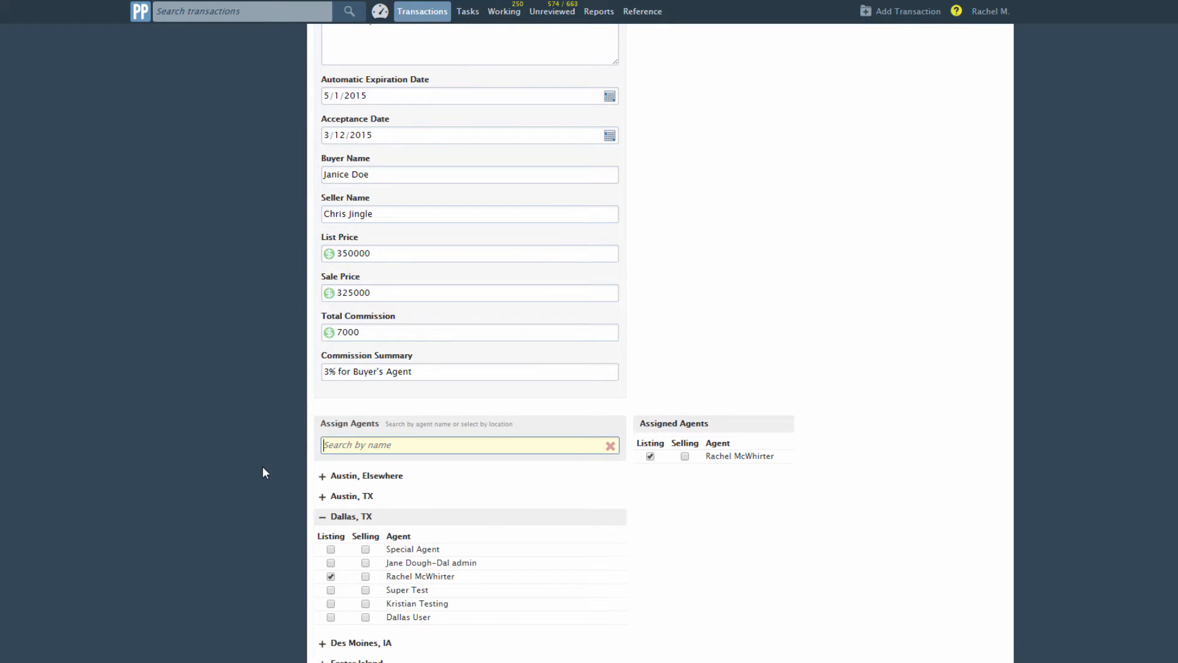
pyautogui.write('Mon')
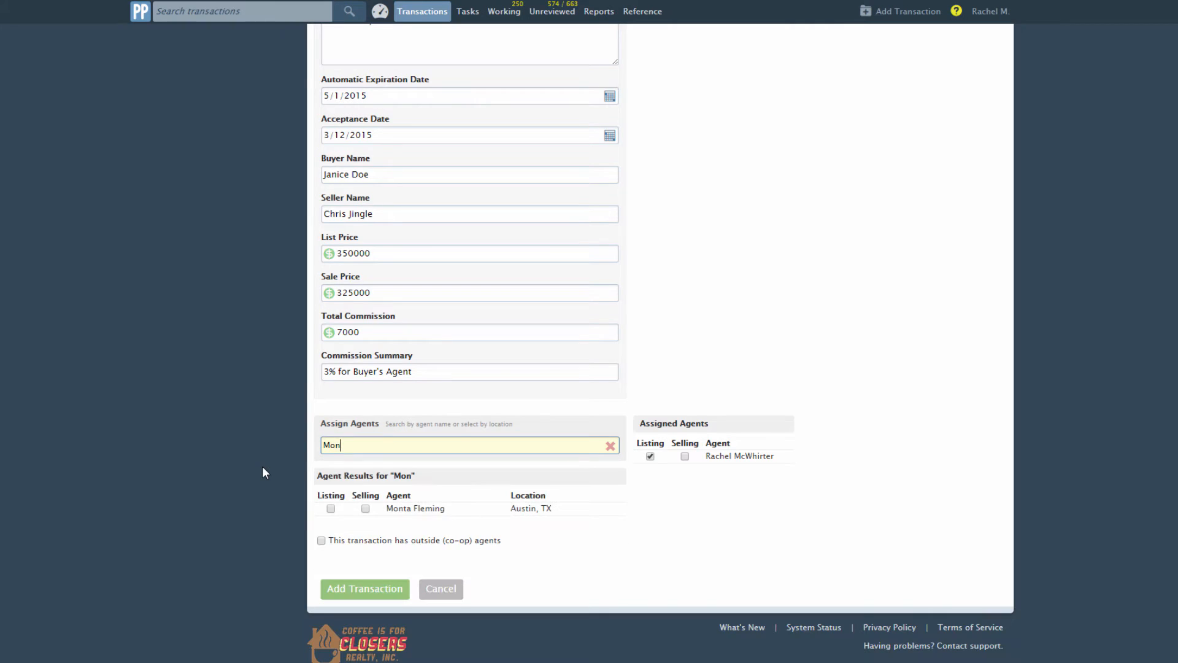
pyautogui.write('ta')
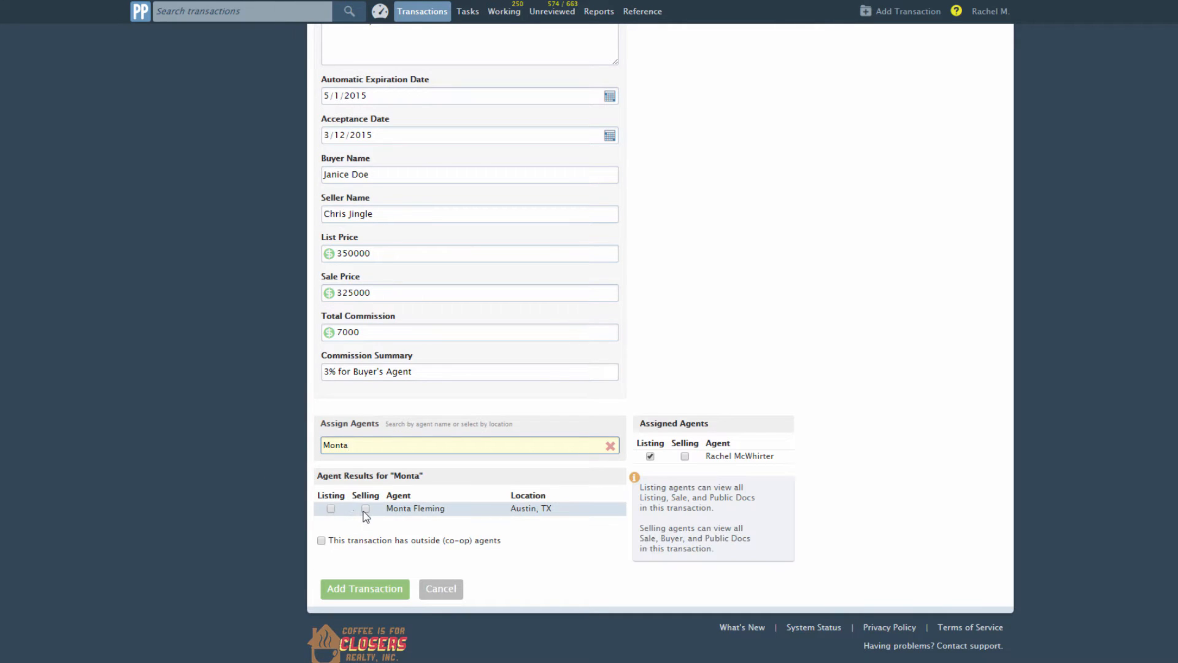
pyautogui.click(365, 510)
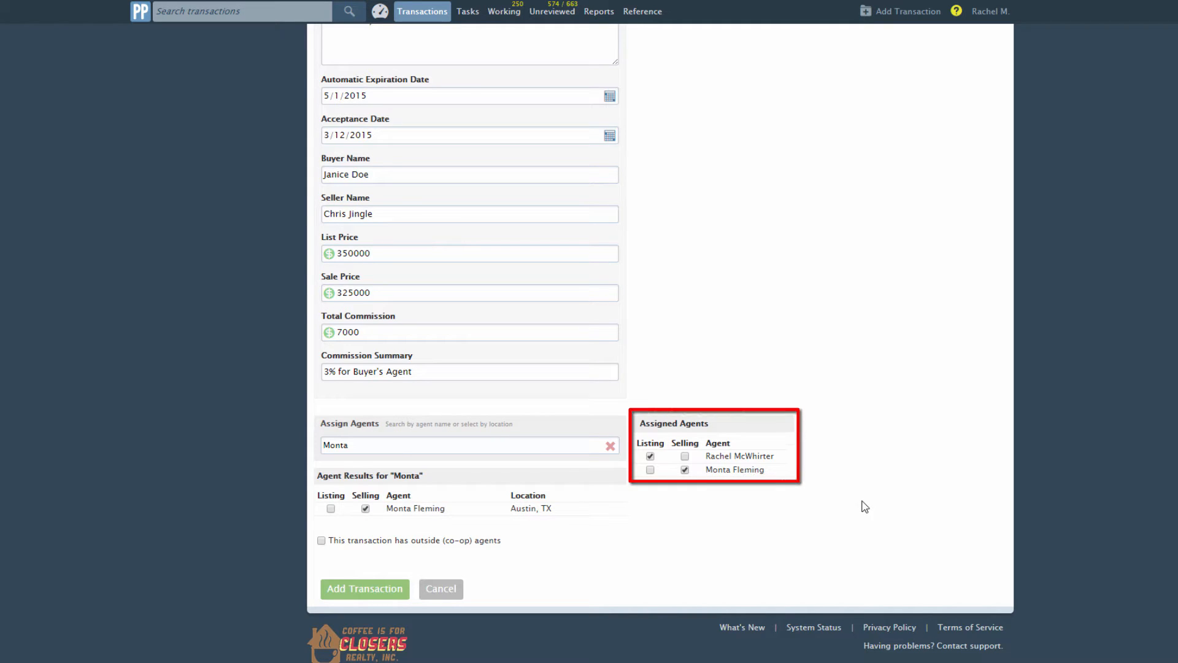
pyautogui.click(684, 470)
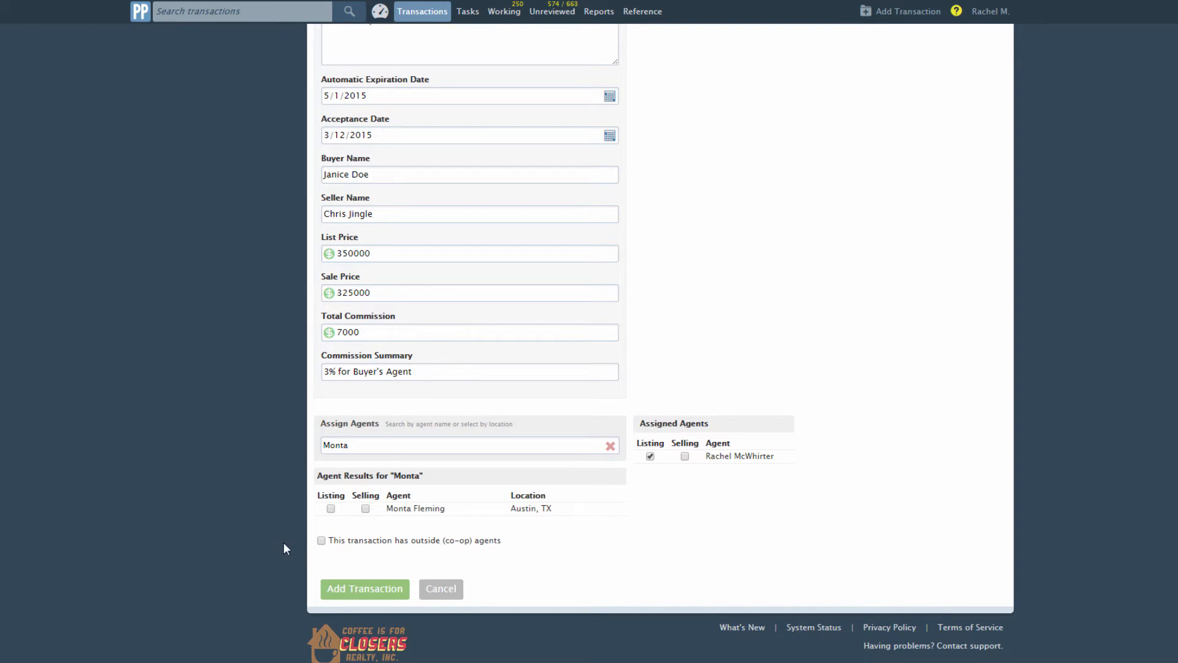
# - Flag outside co-op agents, enter the outside selling agent's name and e-mail, and submit
pyautogui.moveTo(322, 544)
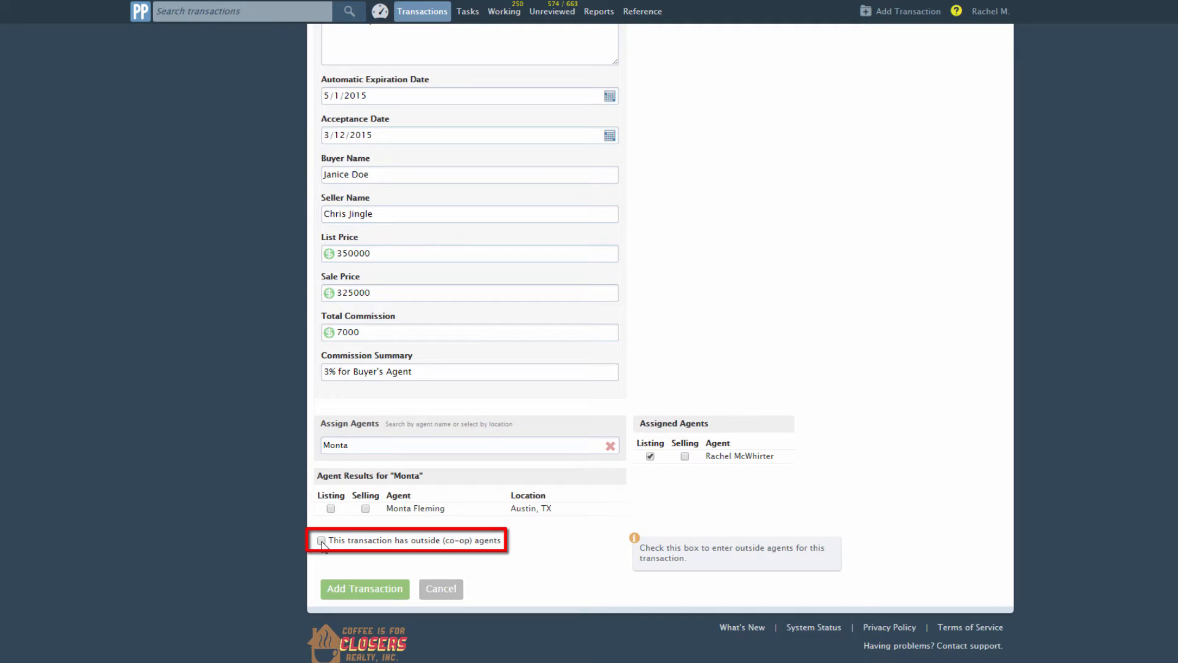
pyautogui.click(321, 540)
pyautogui.scroll(-2, 321, 541)
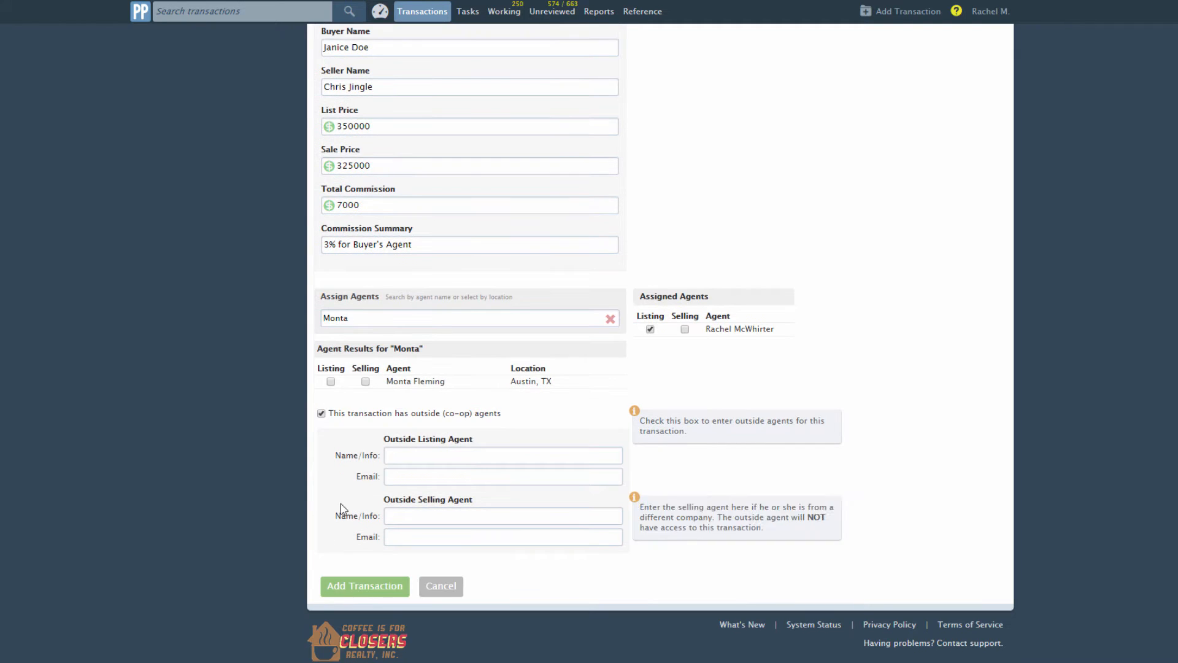
pyautogui.click(410, 515)
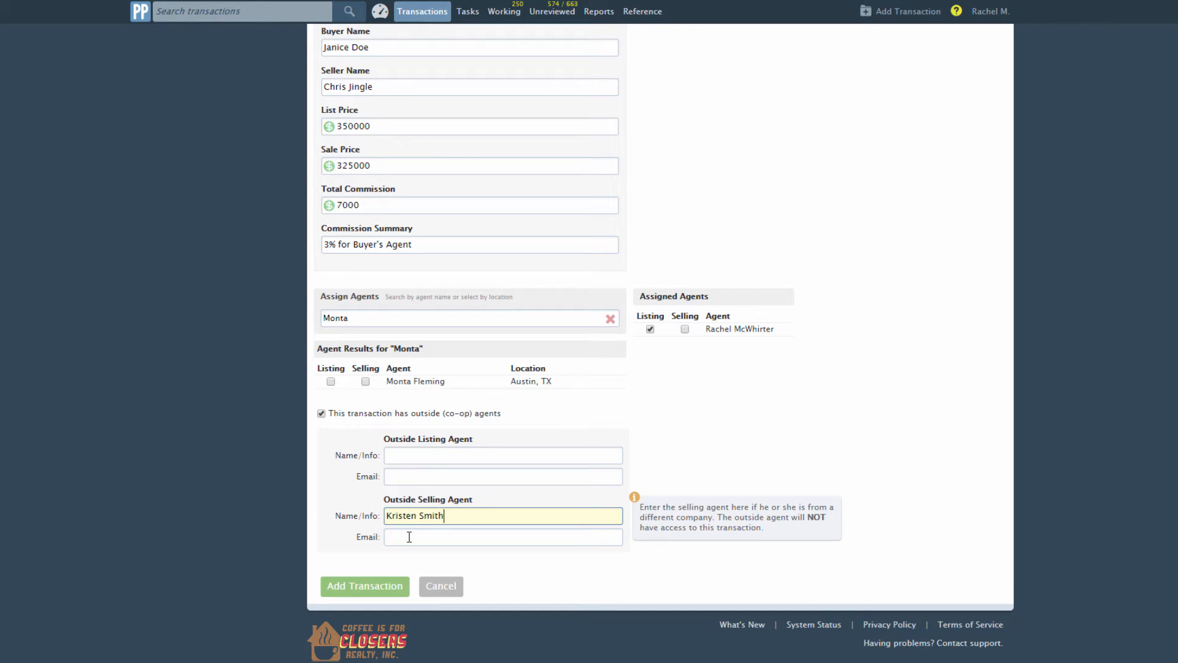
pyautogui.click(409, 537)
pyautogui.write('KSmithfakeemail')
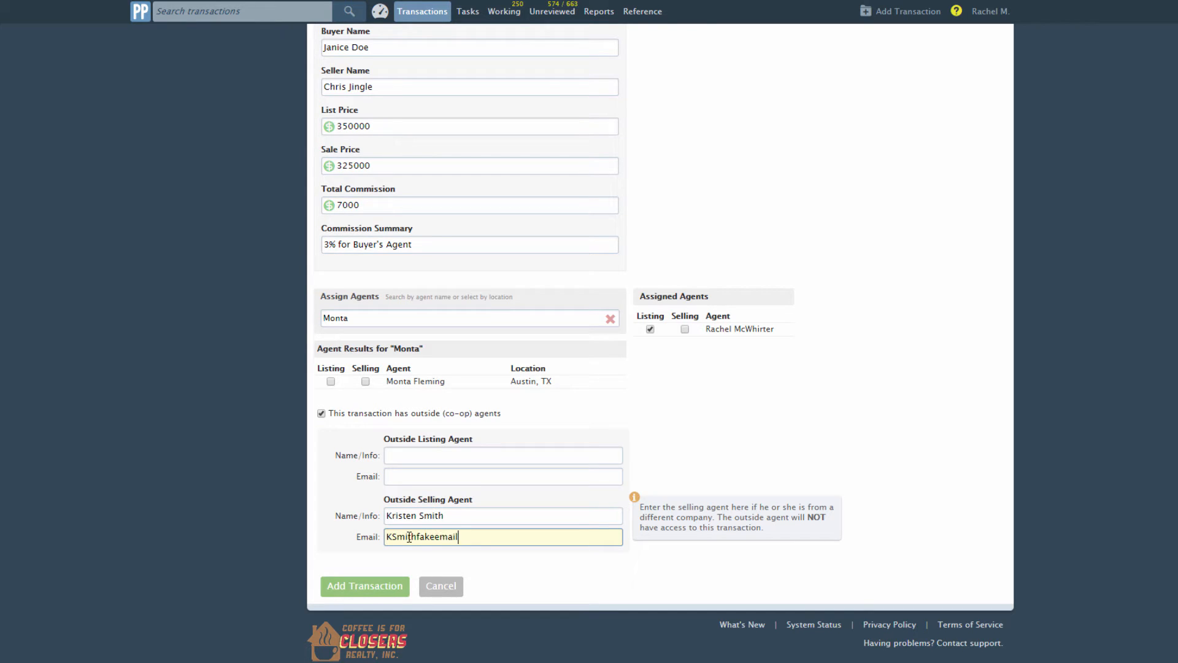
pyautogui.write('@fakerealty.com')
pyautogui.click(929, 496)
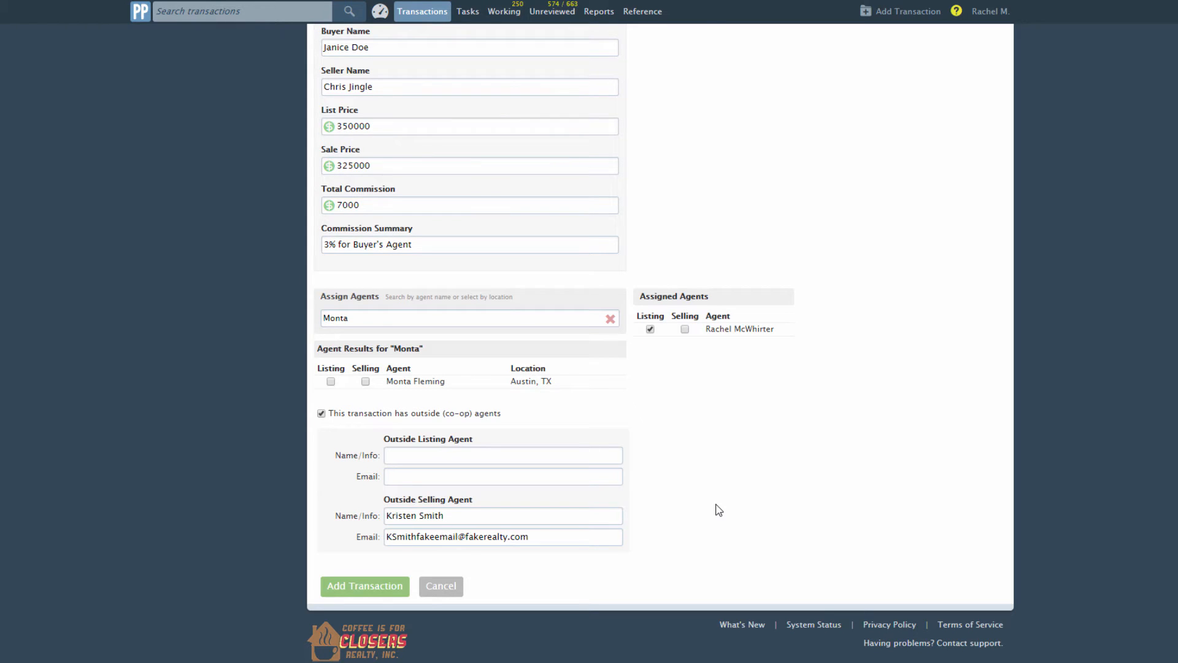
pyautogui.click(380, 591)
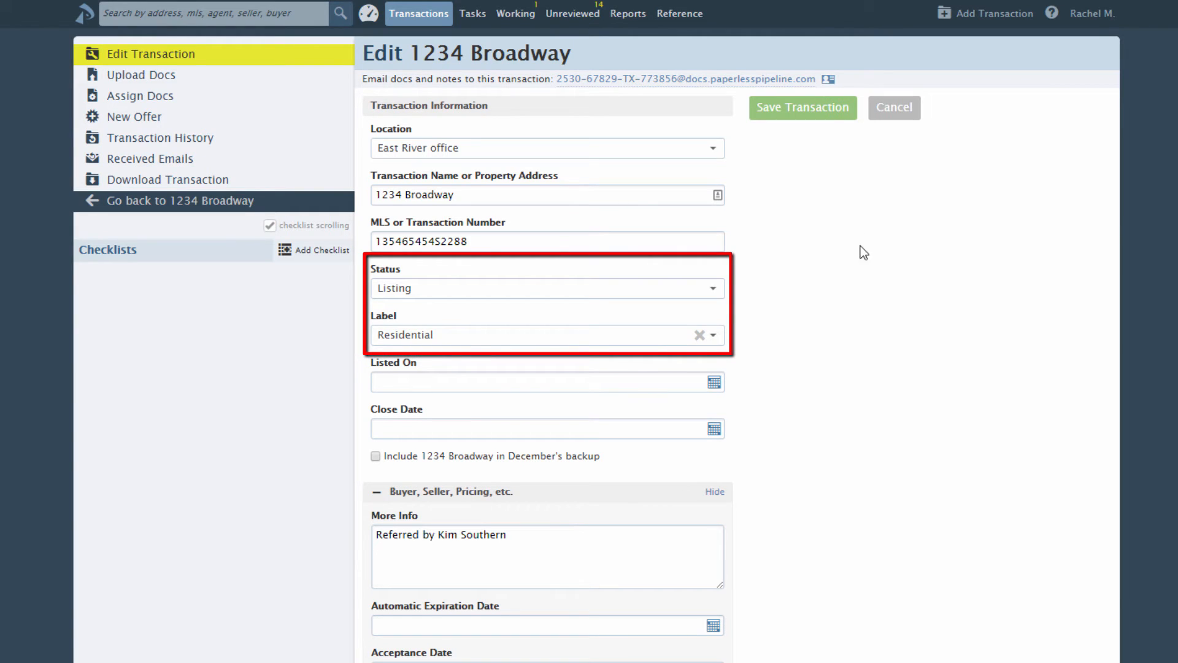
# - Save the 1234 Broadway edits with Listing status and Residential label
pyautogui.click(825, 115)
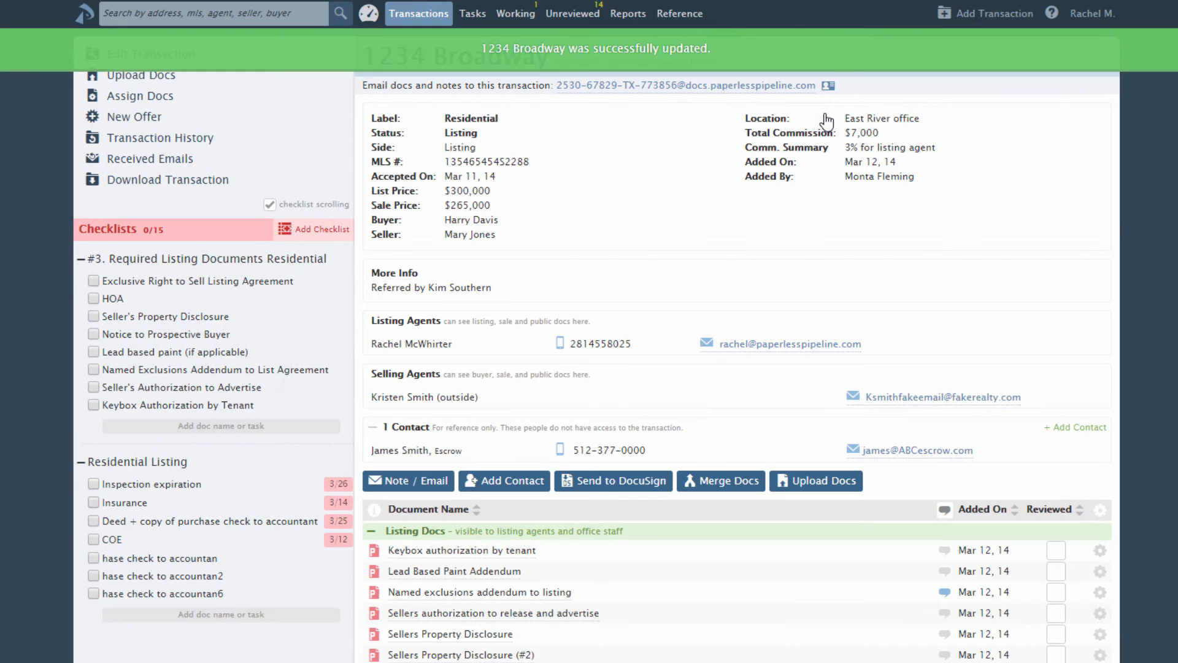
# - Add '#1 Closing Checklist – Residential Property' to the transaction's checklists
pyautogui.click(337, 233)
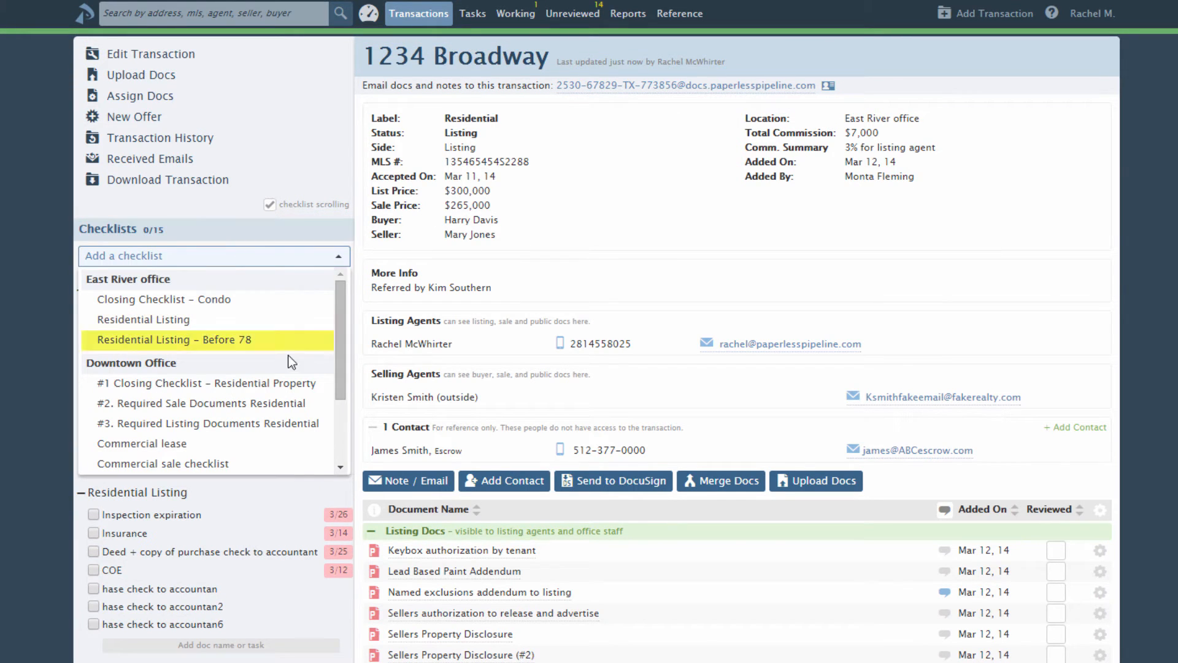
pyautogui.click(282, 385)
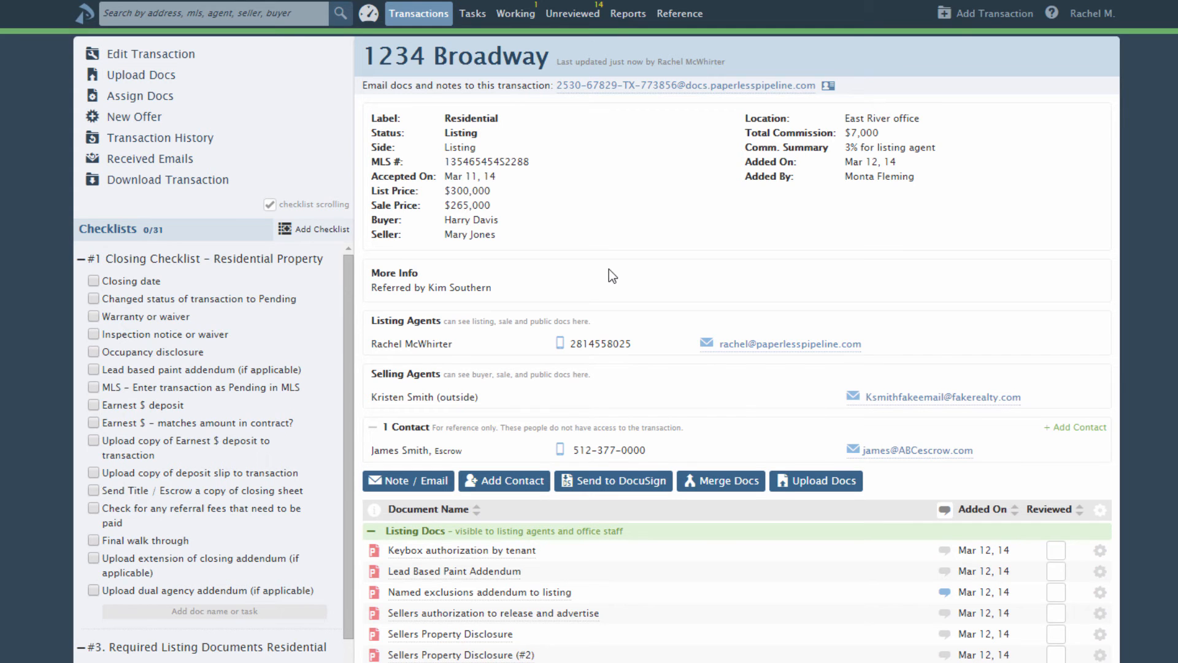
pyautogui.scroll(-2, 609, 273)
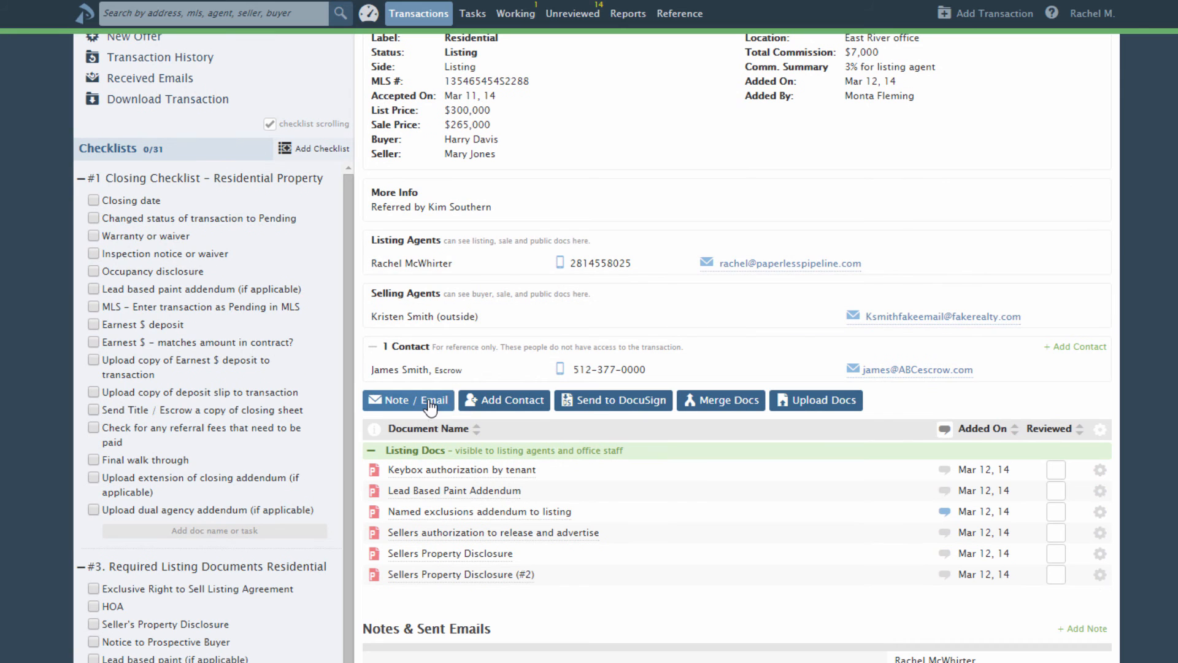
# - Send a 'Completed Task' email saying the named exclusions addendum is uploaded and ready for review
pyautogui.click(432, 406)
pyautogui.write('Completed Task')
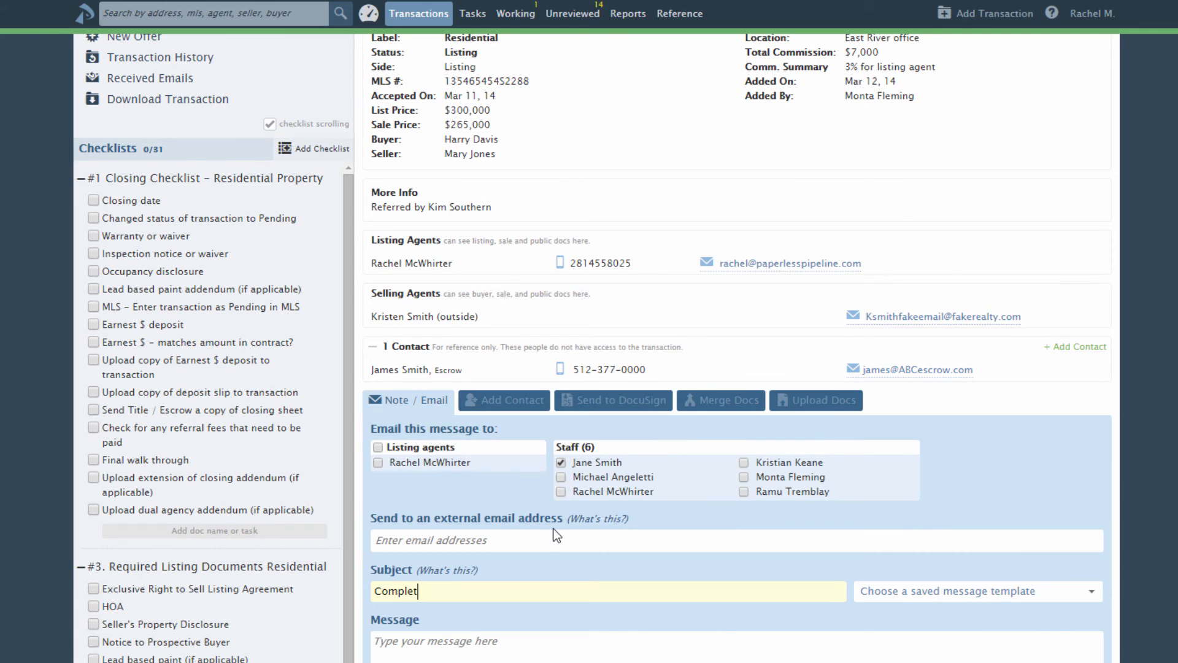
pyautogui.press('Tab')
pyautogui.write('I uploaded the named exclusions addendum to listing document - ready for your review!')
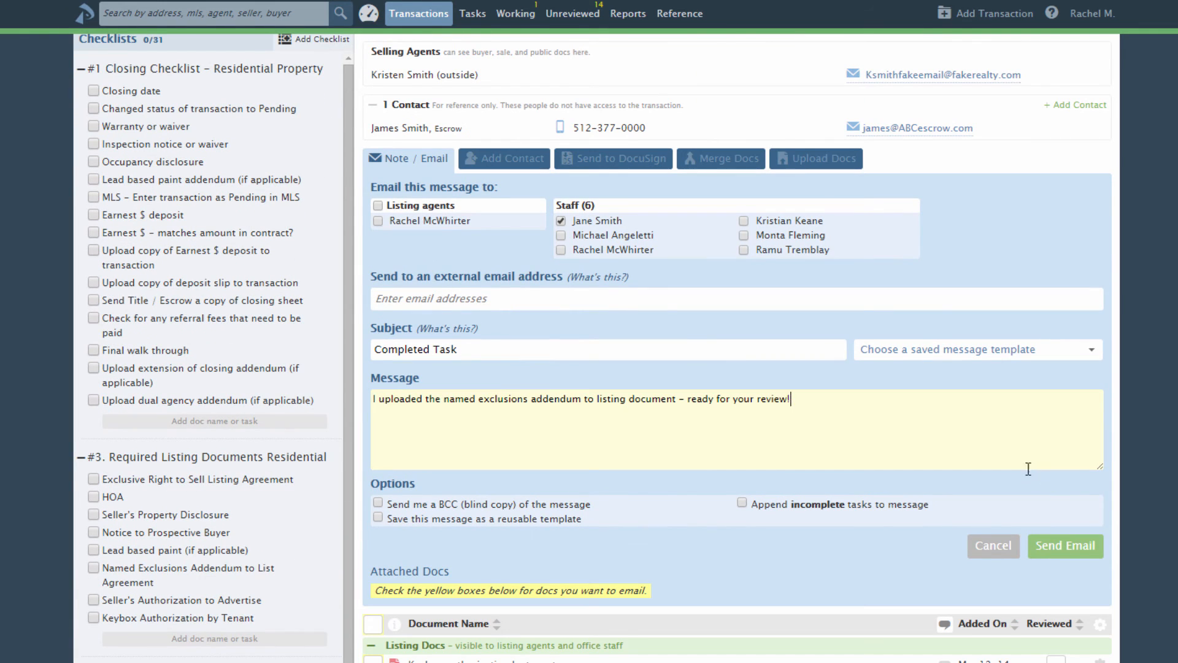
pyautogui.click(1061, 552)
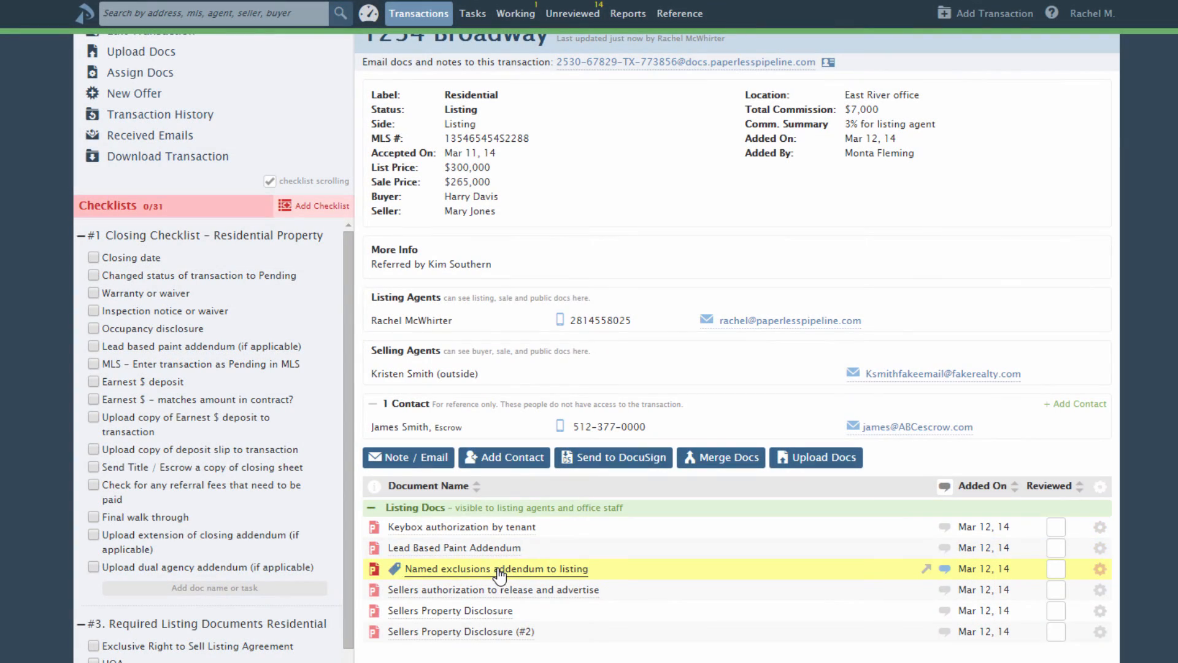
# - Preview the addendum, then check off Named Exclusions, Seller's Disclosure, Buyer Notice, Lead Paint and Advertising Authorization
pyautogui.click(497, 592)
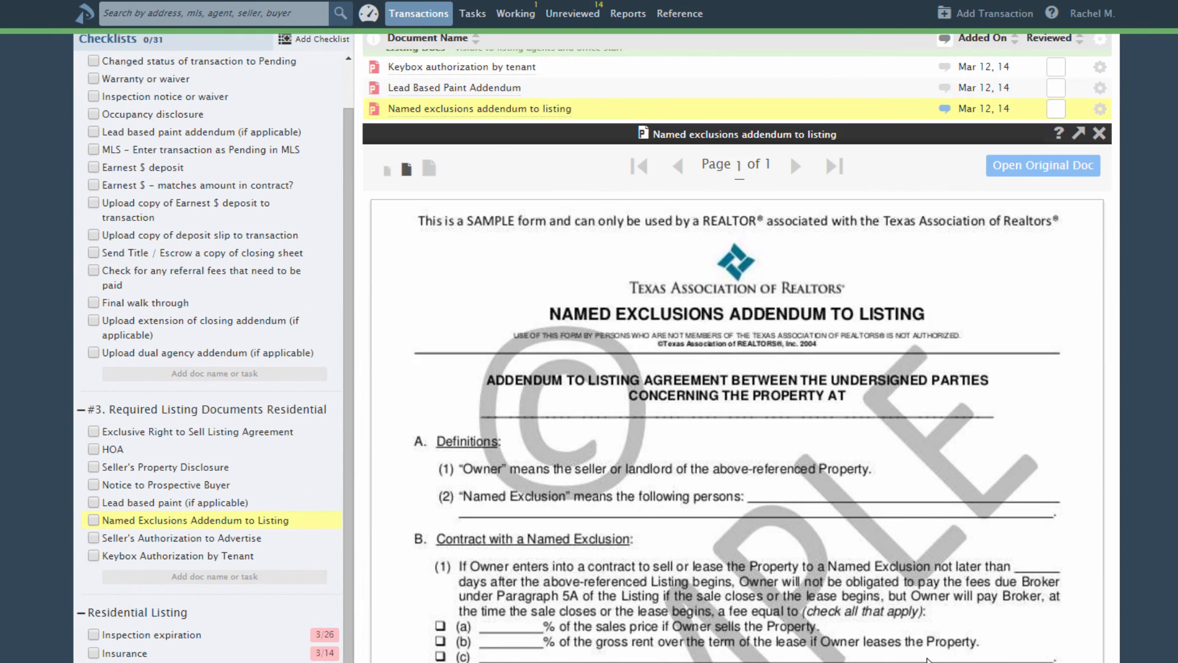
pyautogui.scroll(3, 928, 659)
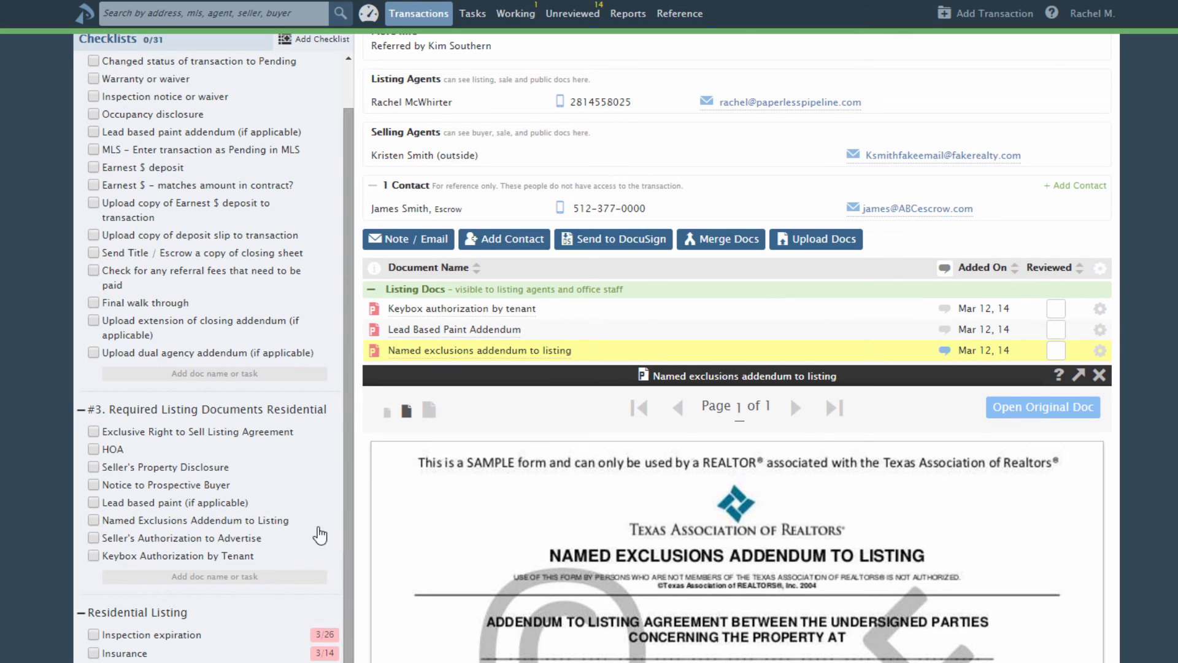
pyautogui.click(93, 522)
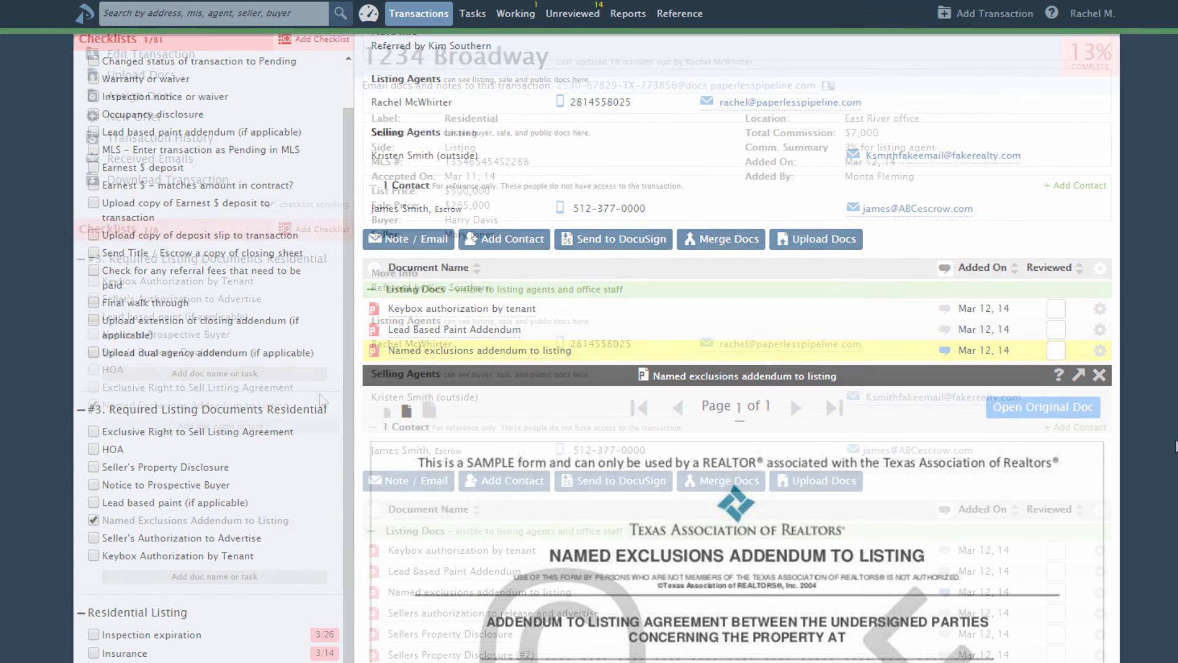
pyautogui.click(94, 352)
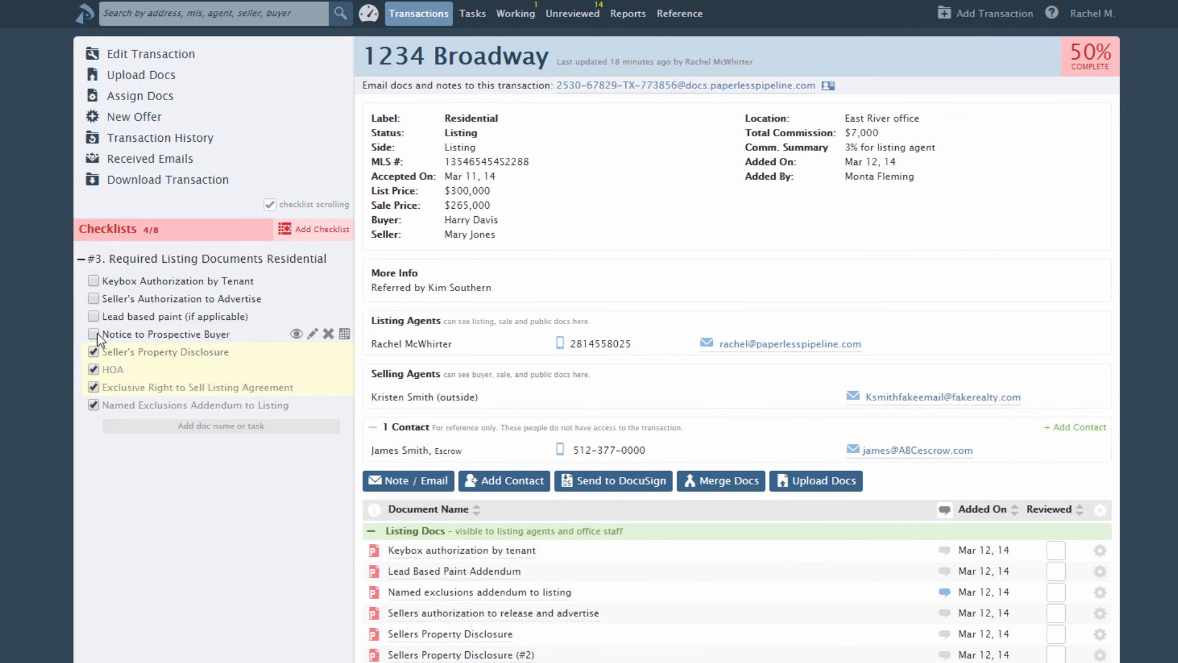
pyautogui.click(94, 333)
pyautogui.click(93, 316)
pyautogui.click(93, 298)
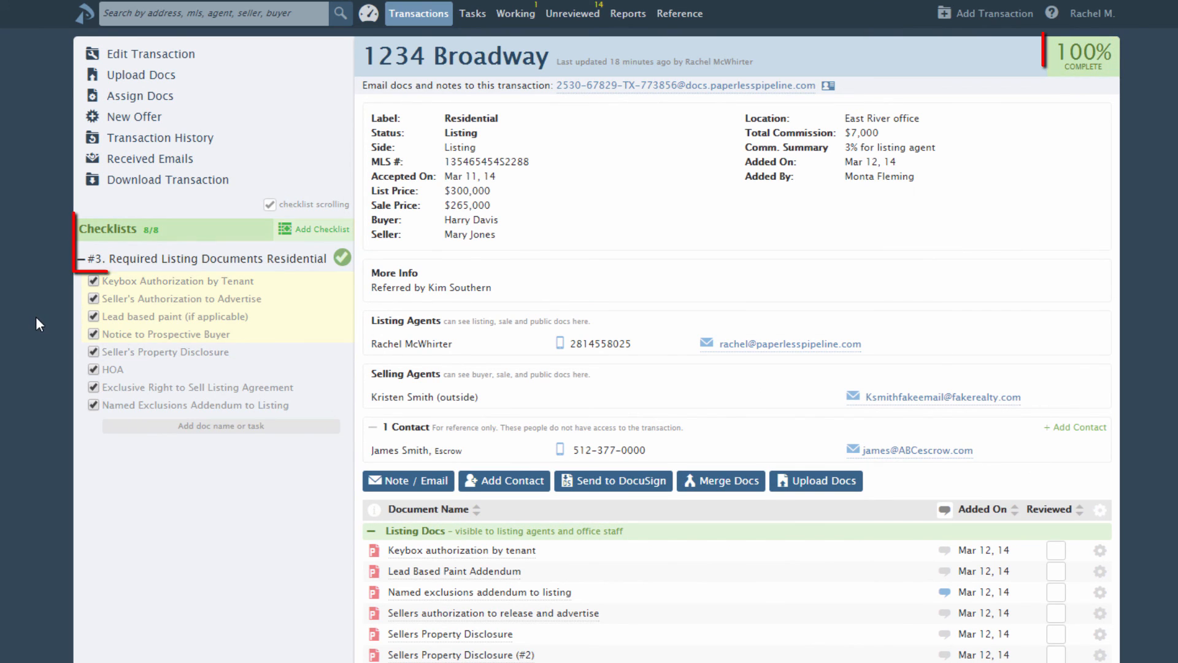